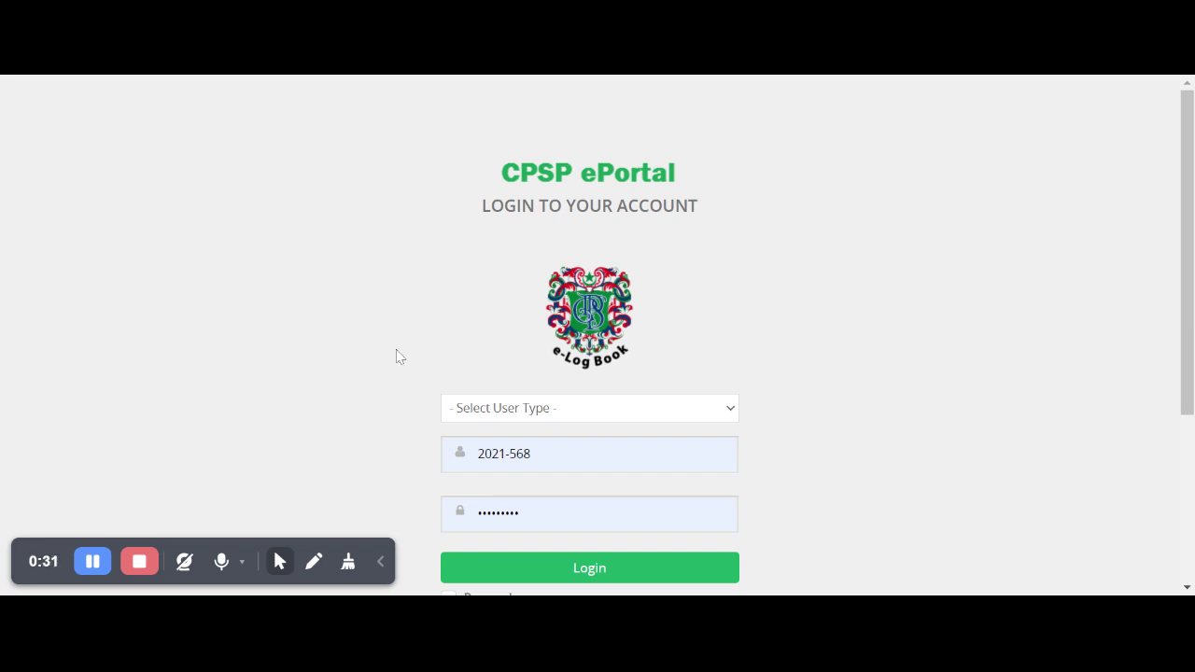
# Log in to the portal with the Trainee user type and dismiss the alert about Urology residents
pyautogui.click(444, 444)
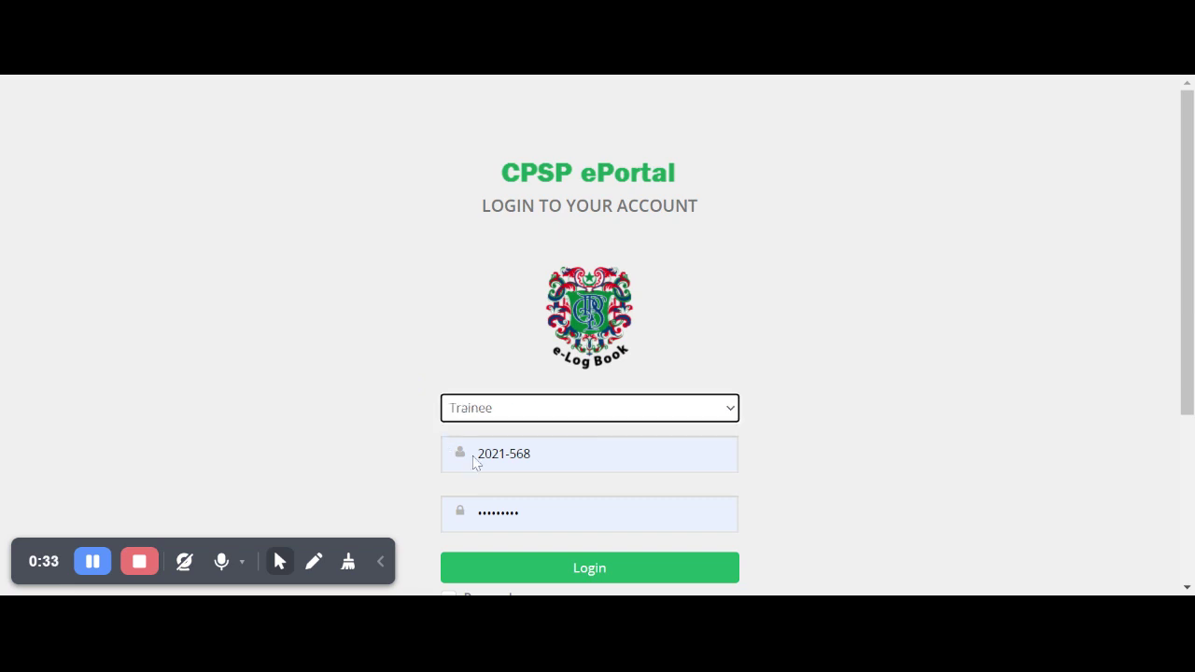
pyautogui.click(616, 576)
pyautogui.click(277, 571)
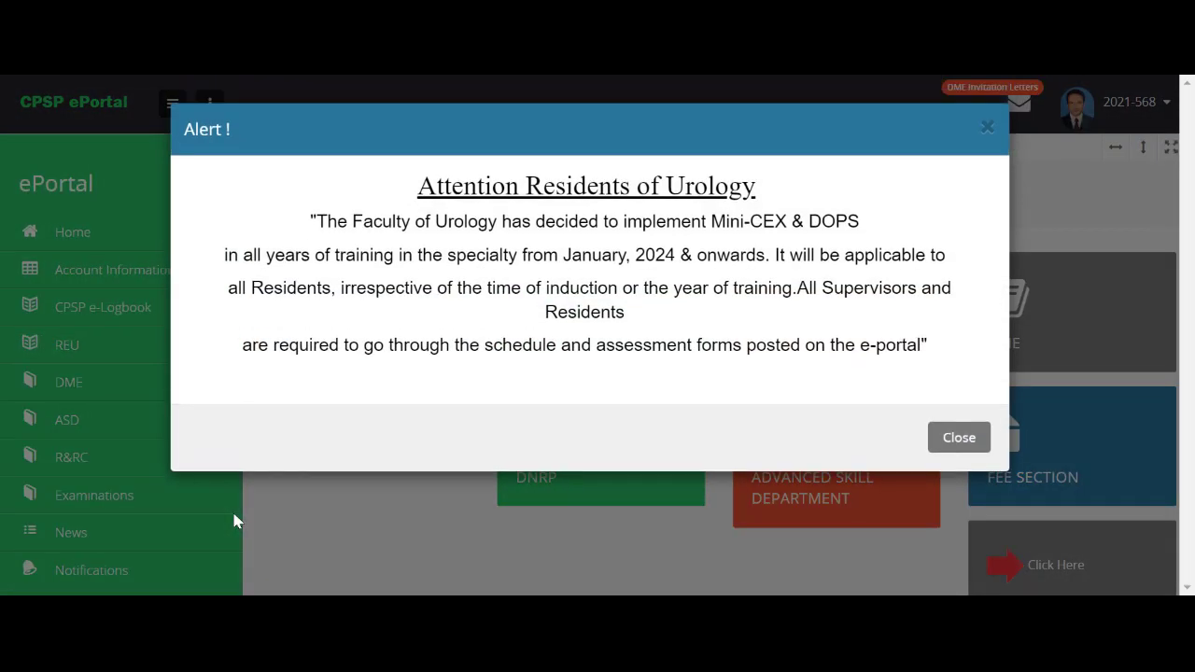
pyautogui.click(971, 437)
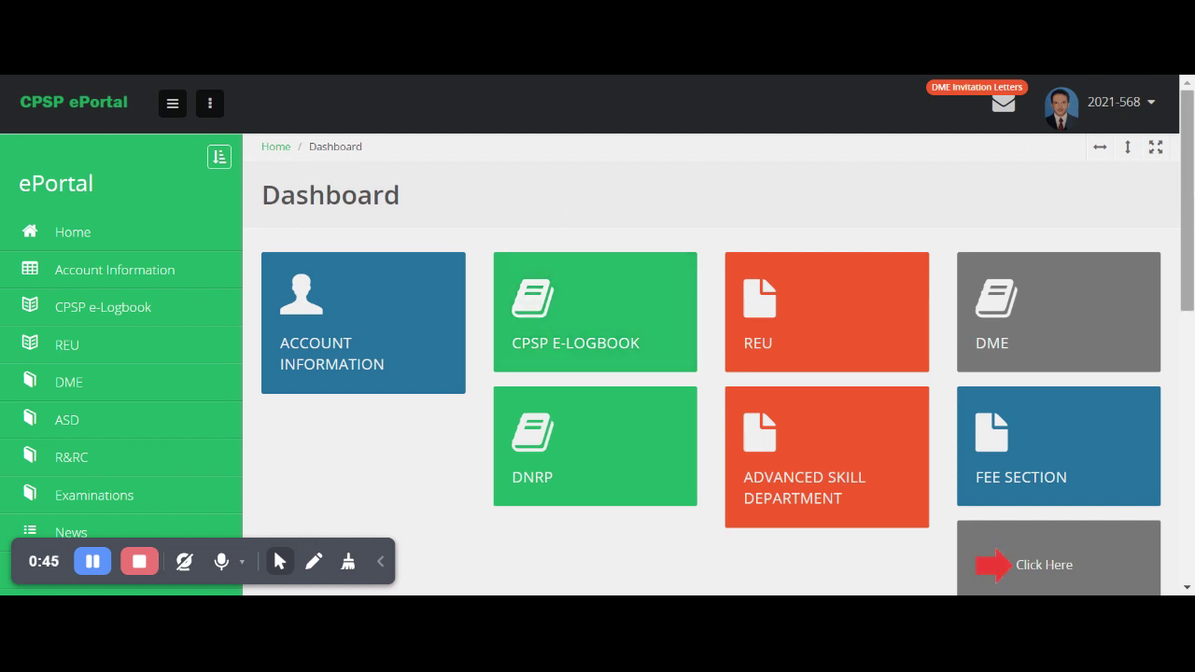
# Open the CPSP e-Logbook and switch it to the Surgery specialty under Urology (FCPS)
pyautogui.scroll(-1, 1171, 191)
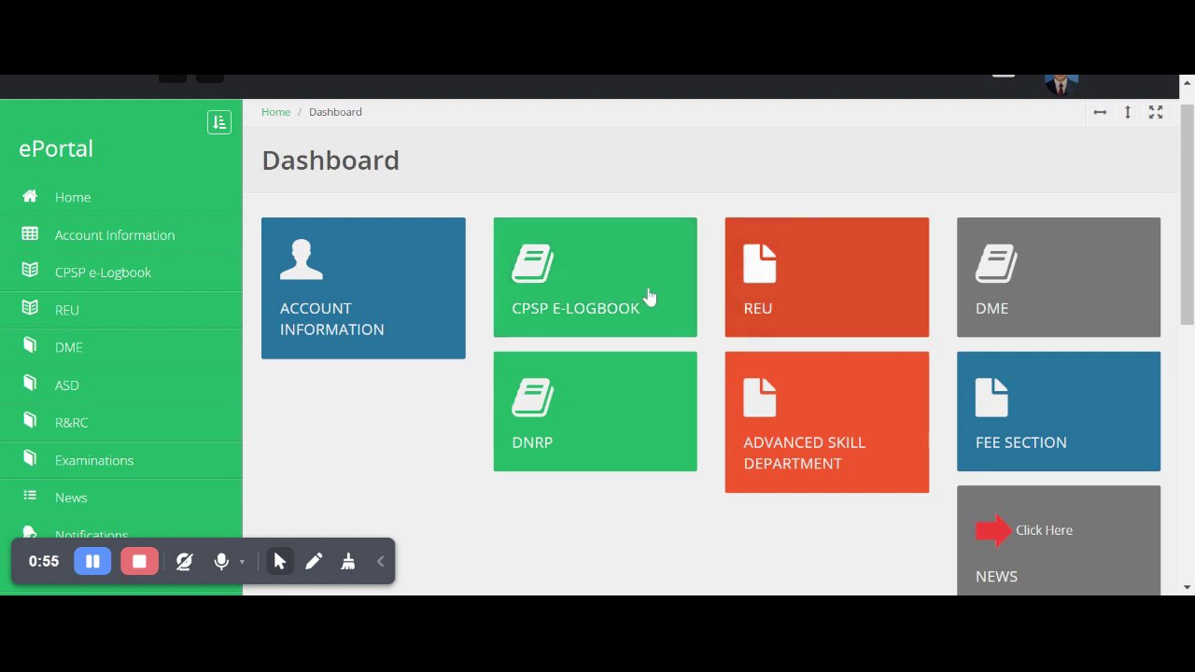
pyautogui.click(532, 270)
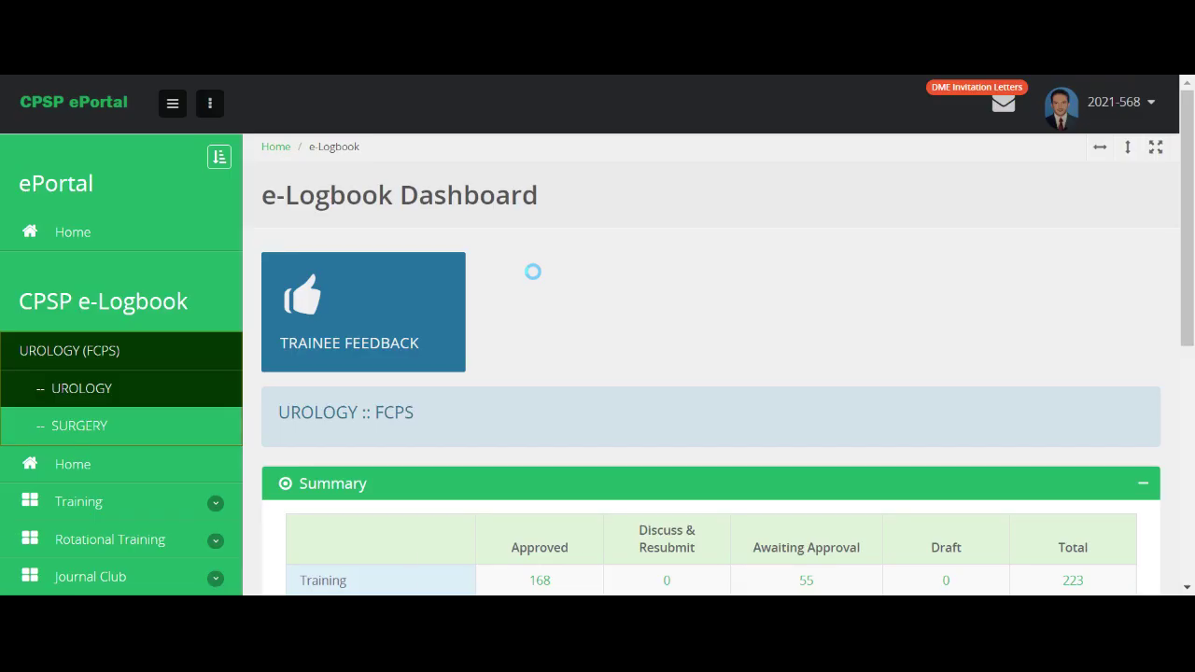
pyautogui.click(100, 434)
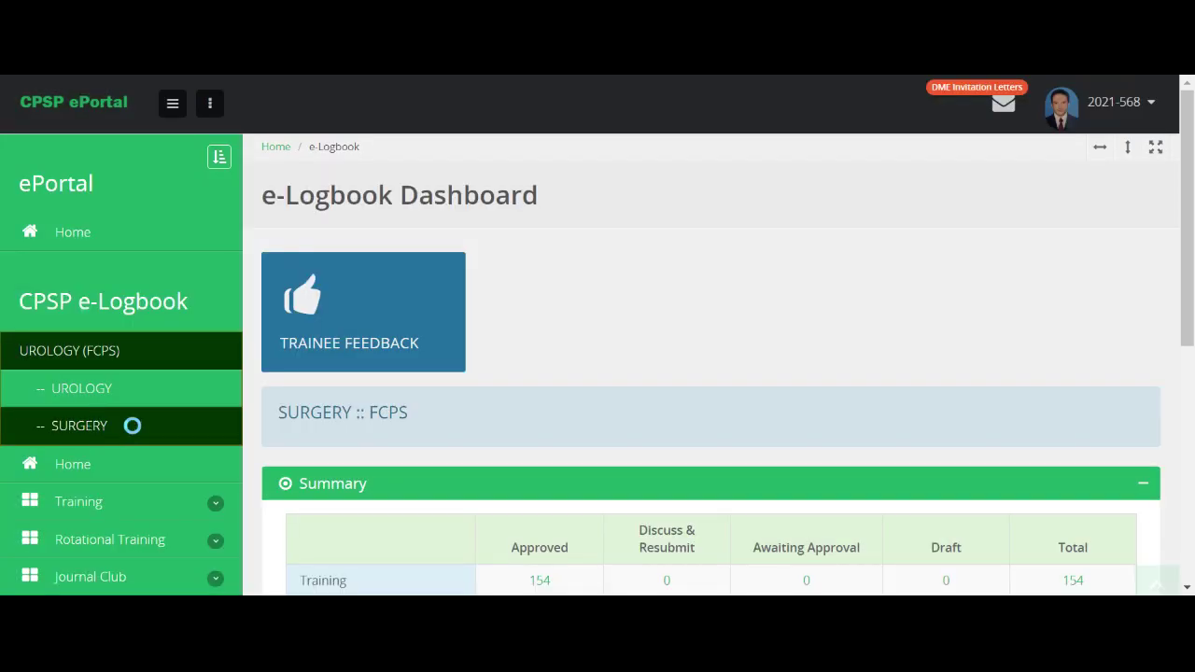
# Open the approved Journal Club entries from the Surgery summary and start a new entry
pyautogui.scroll(-4, 710, 364)
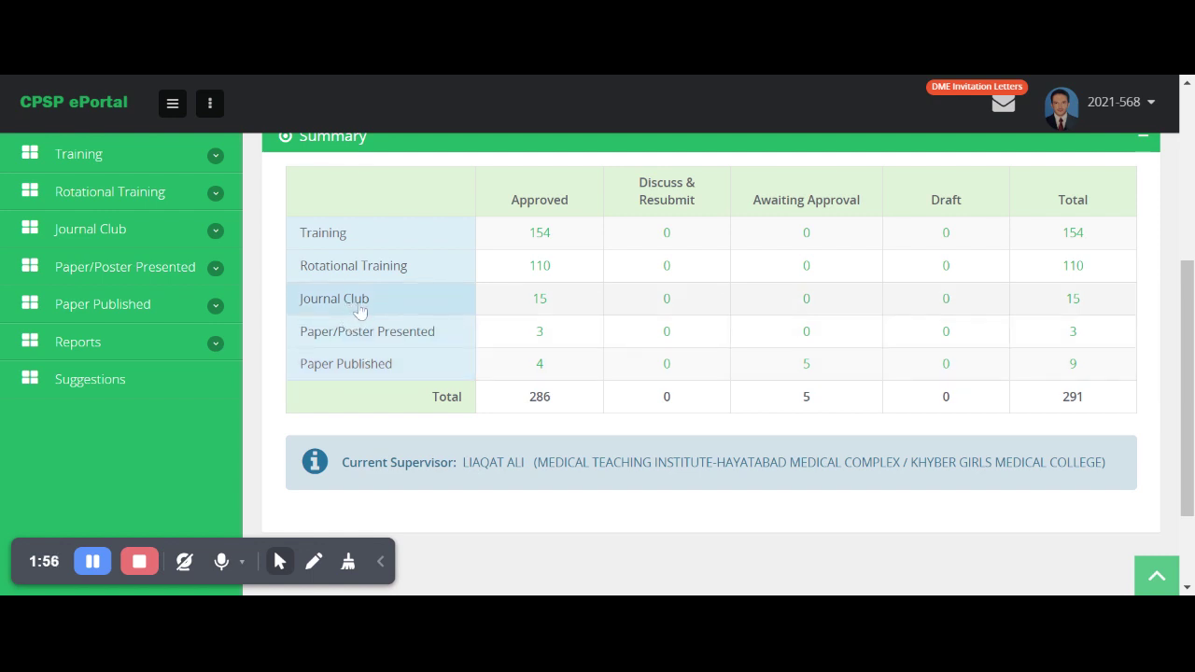
pyautogui.click(540, 306)
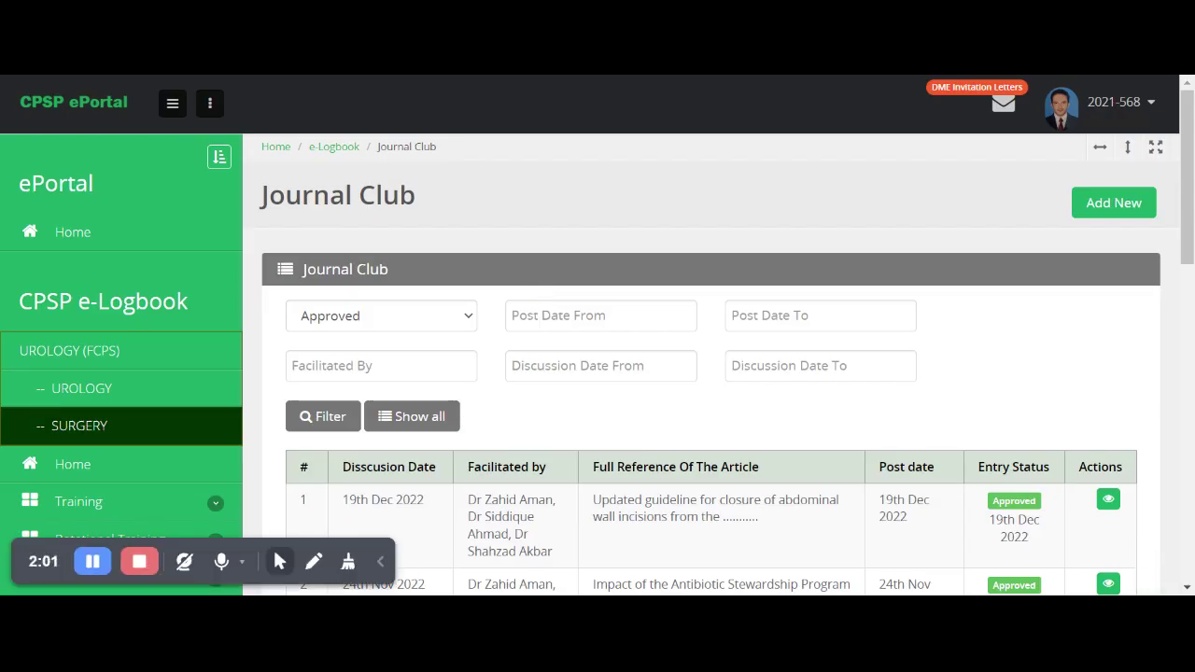
pyautogui.click(1087, 209)
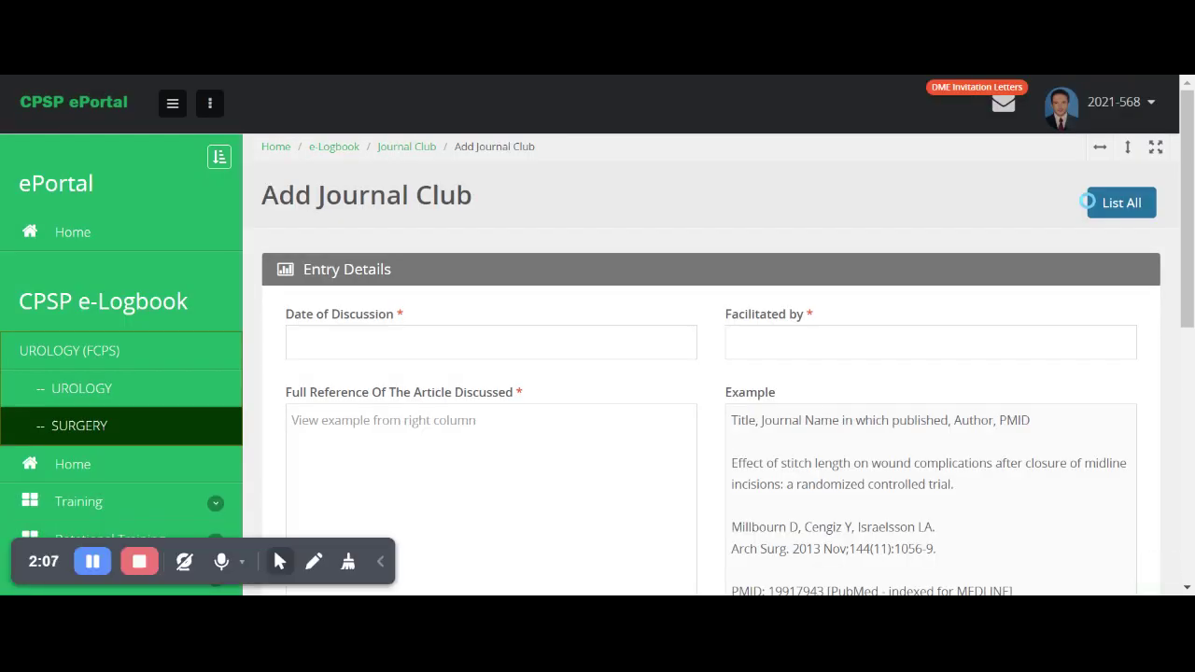
# Examine the Date of Discussion, Facilitated by and Full Reference Of The Article Discussed fields of the Journal Club form
pyautogui.scroll(-2, 765, 308)
pyautogui.scroll(-3, 709, 373)
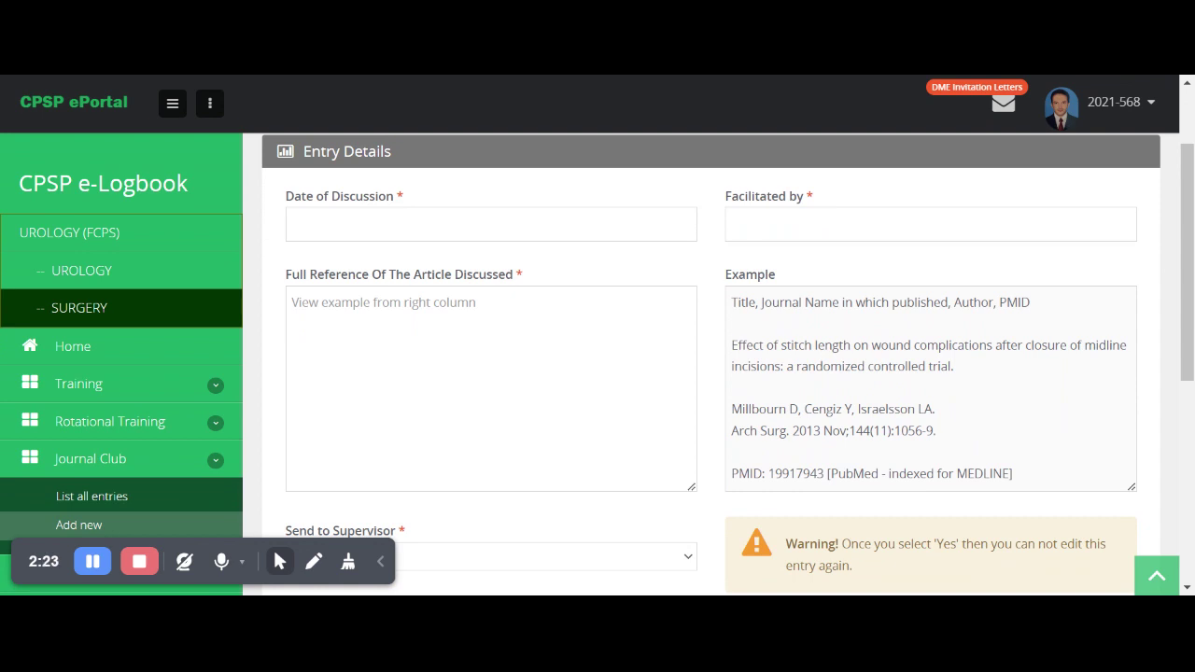
pyautogui.click(491, 225)
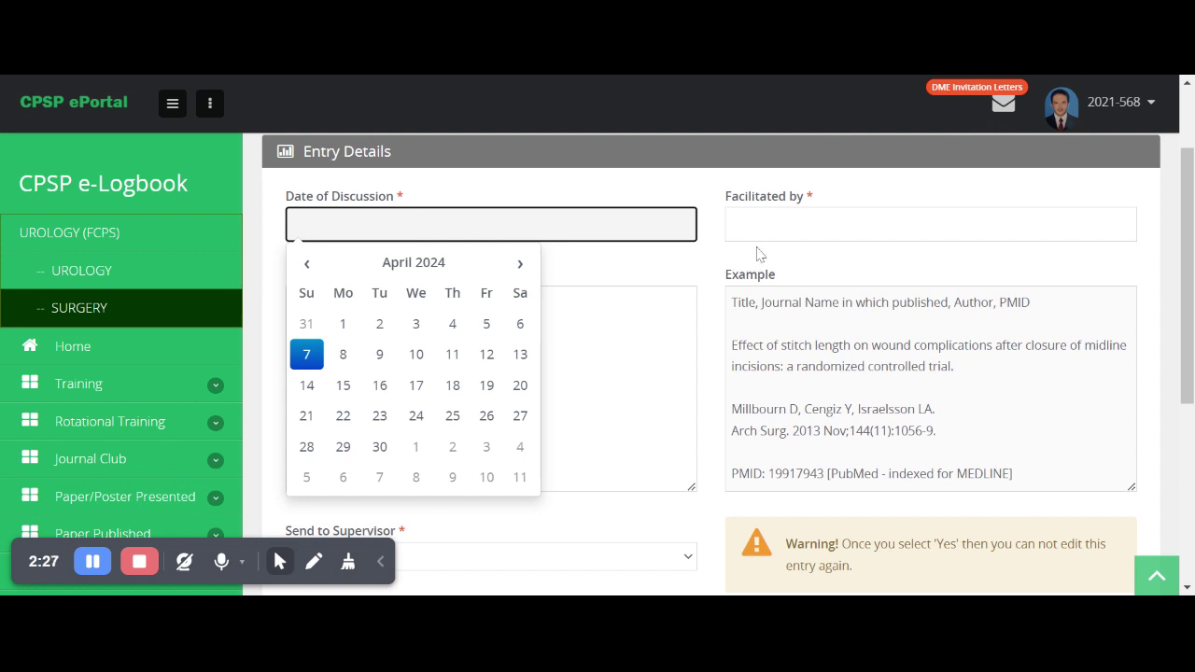
pyautogui.click(931, 224)
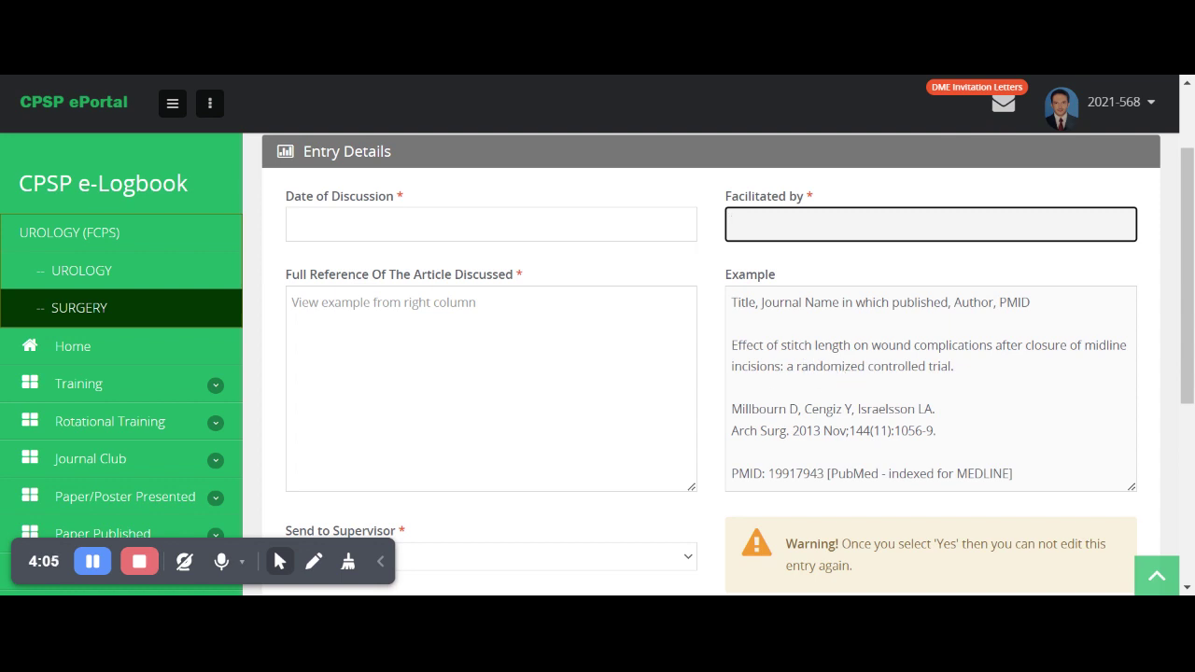
pyautogui.click(491, 373)
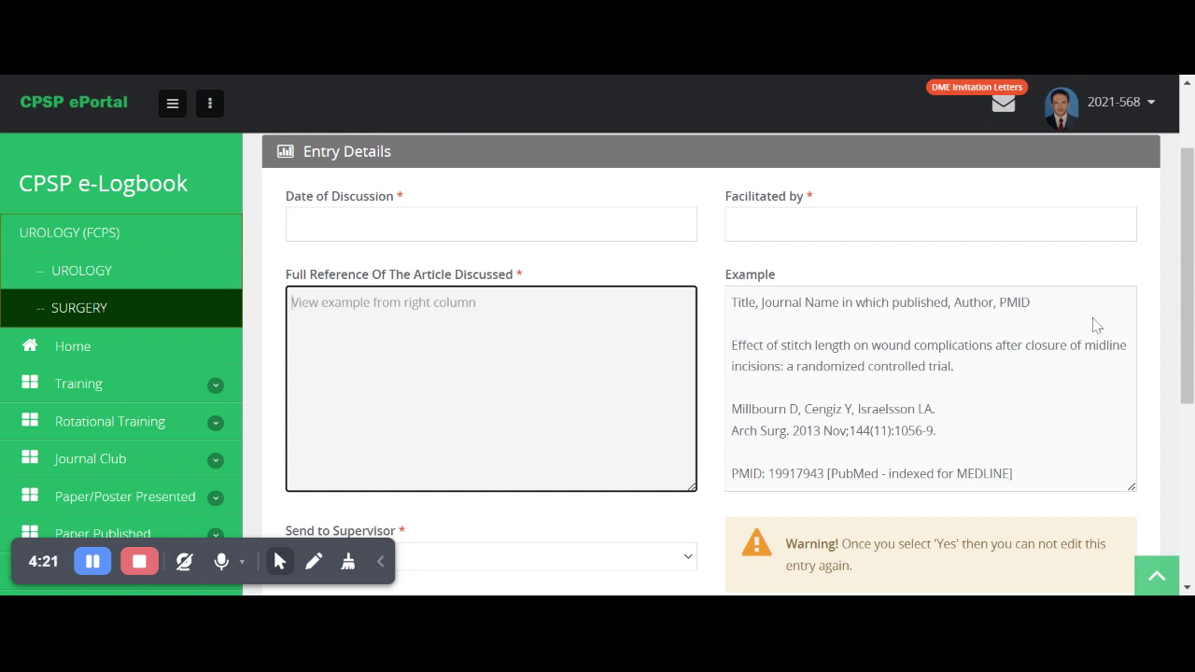
pyautogui.scroll(-2, 1186, 280)
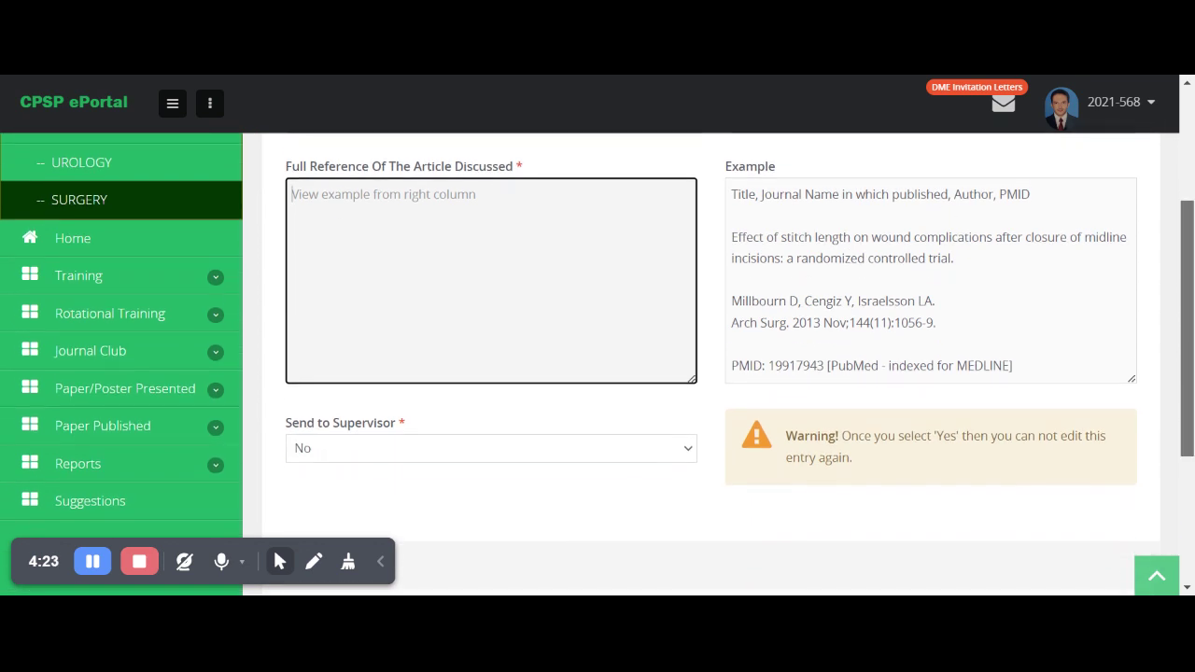
# Set Send to Supervisor to Yes in the new Journal Club entry without submitting it
pyautogui.click(682, 452)
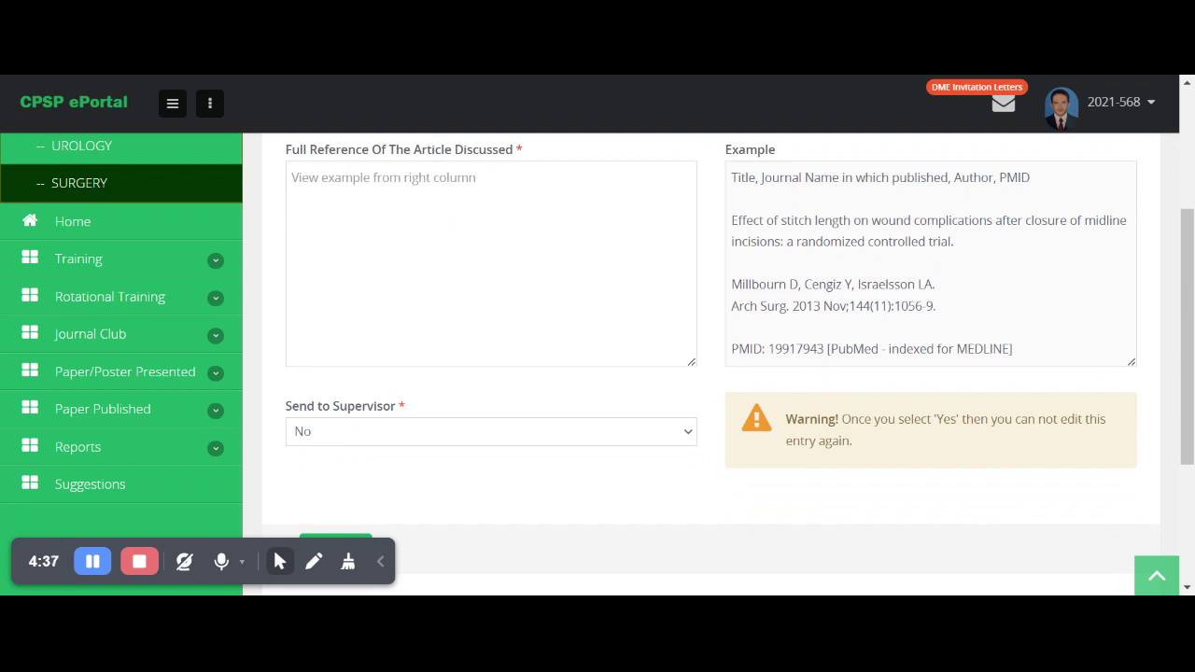
pyautogui.click(490, 431)
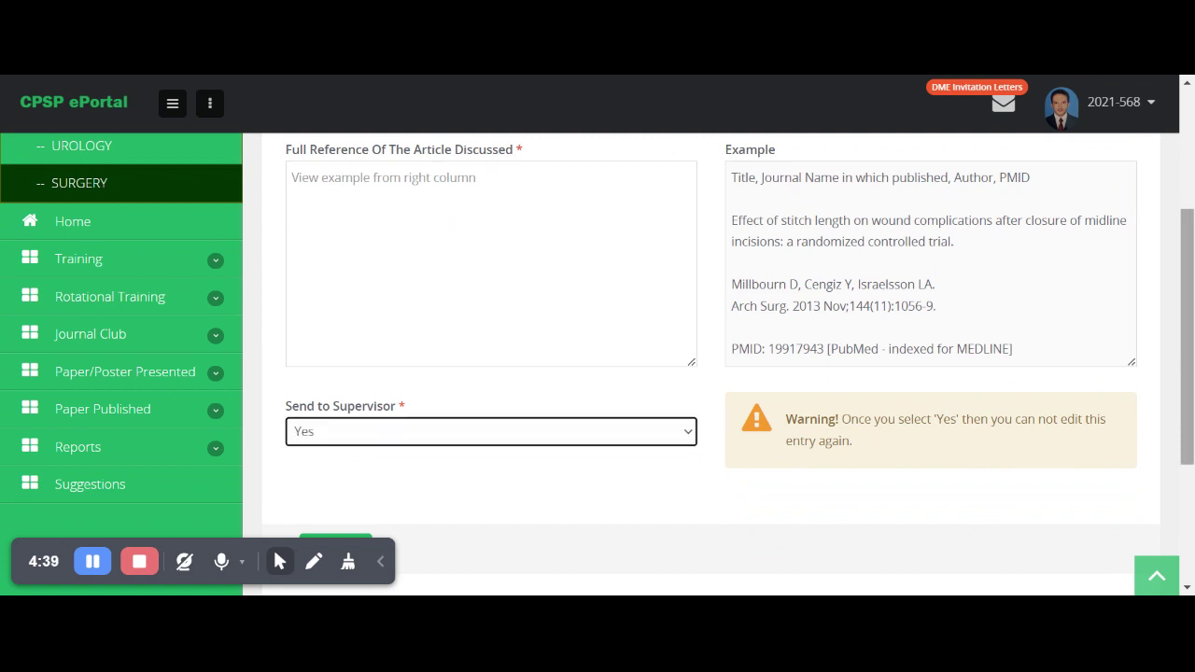
pyautogui.scroll(-1, 653, 408)
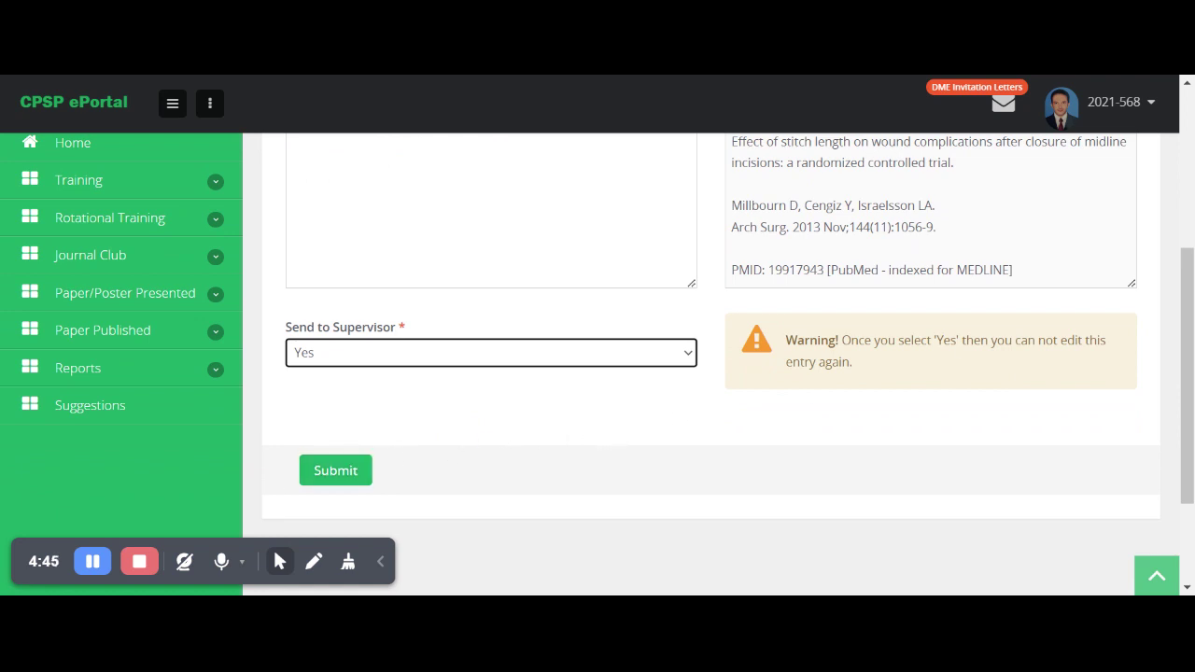
# Return to the Surgery summary and start a new entry from the approved Paper/Poster Presented list
pyautogui.scroll(3, 1191, 343)
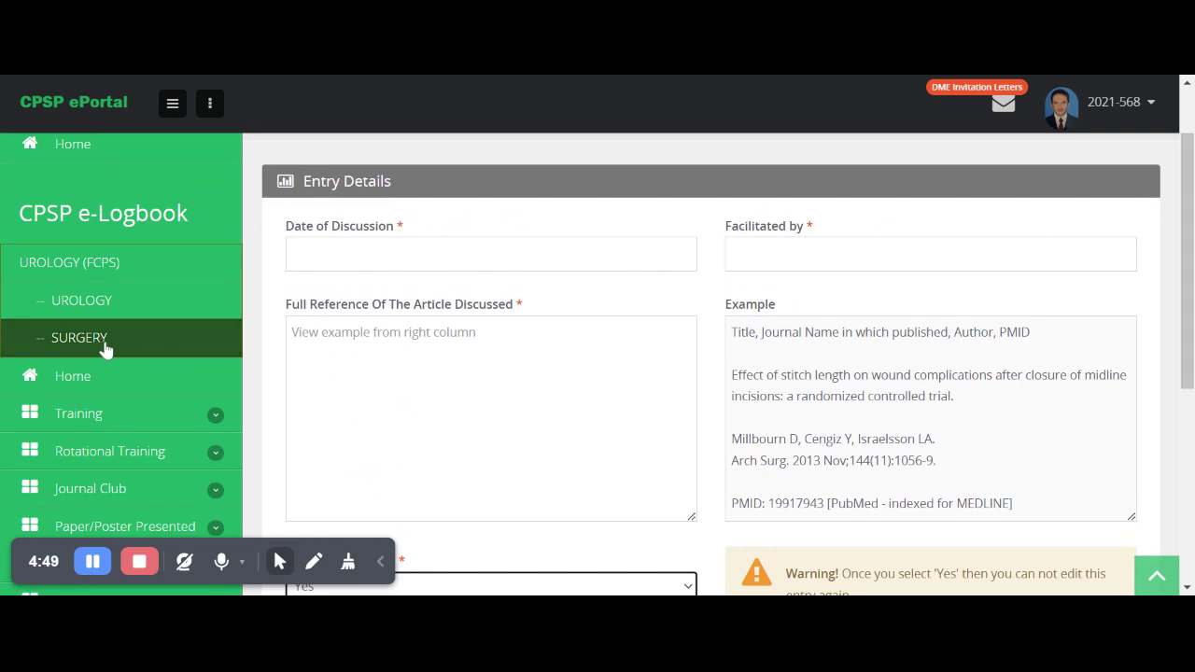
pyautogui.click(106, 348)
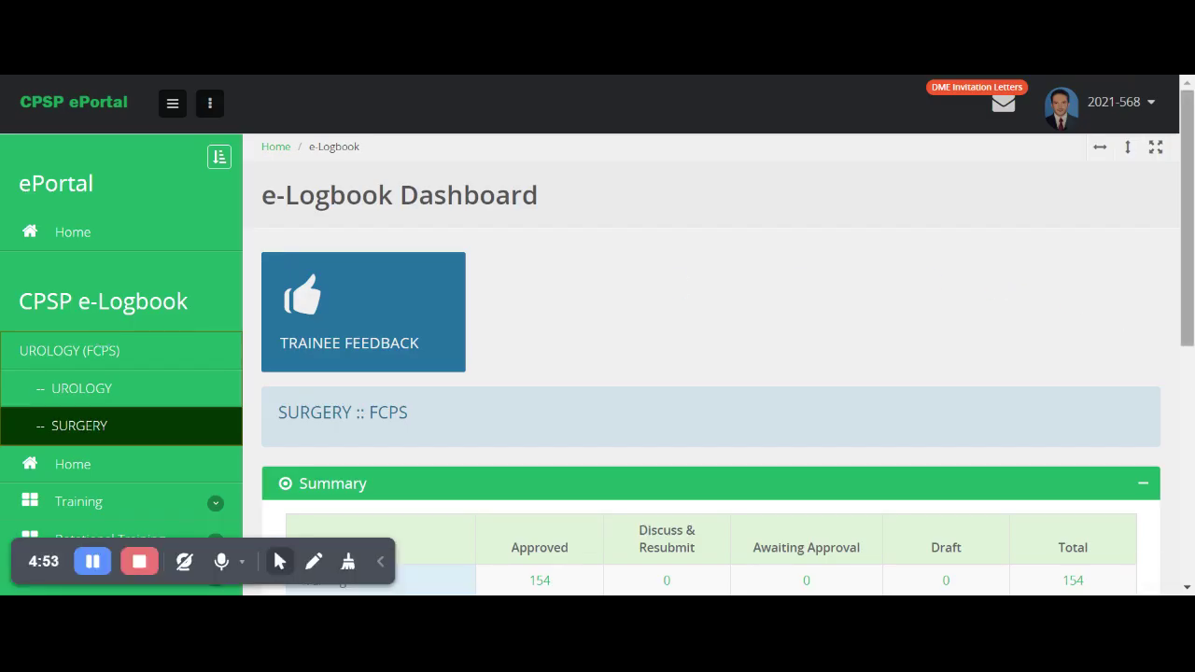
pyautogui.scroll(-1, 597, 336)
pyautogui.scroll(-3, 709, 373)
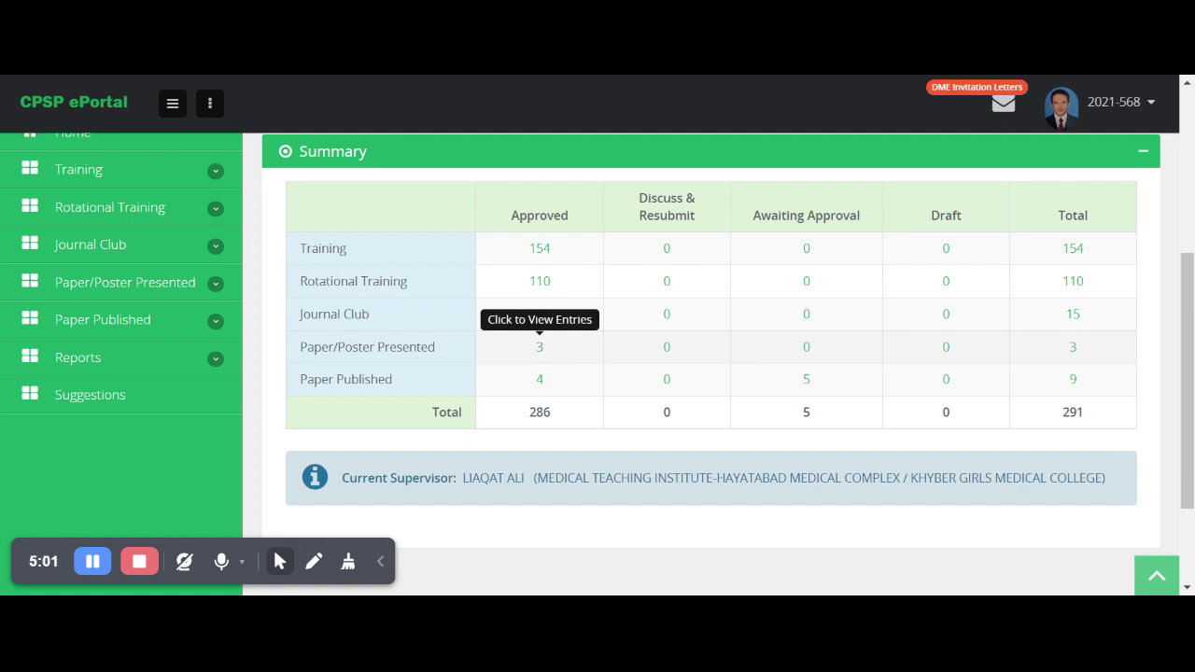
pyautogui.click(539, 347)
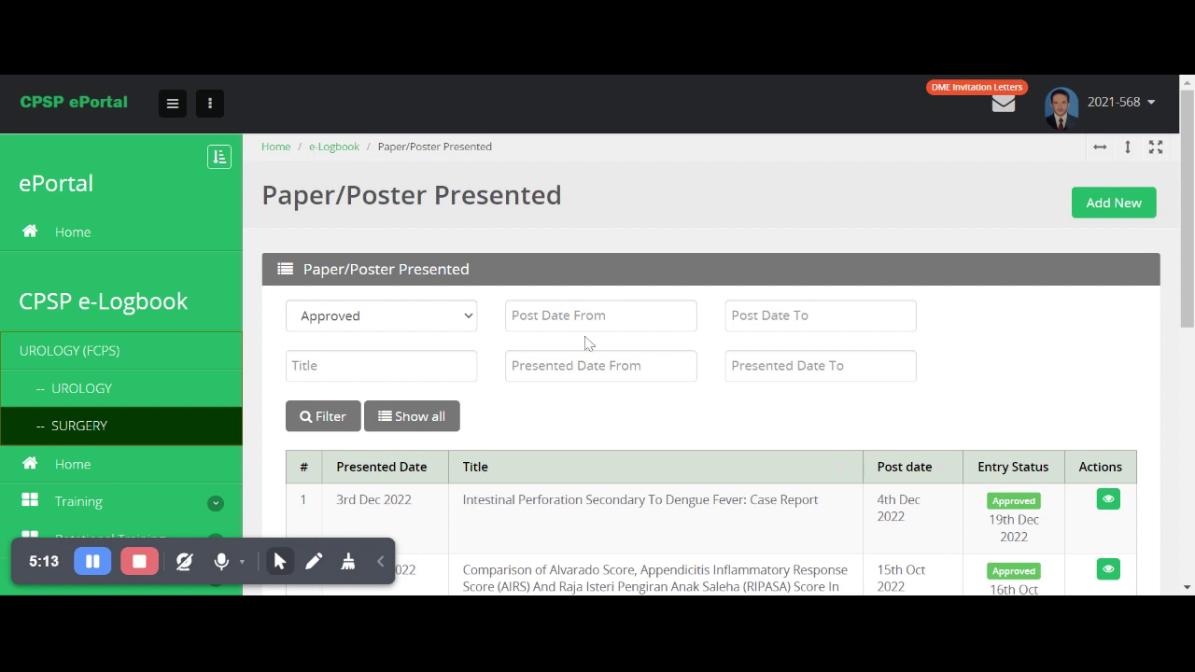
pyautogui.click(1119, 218)
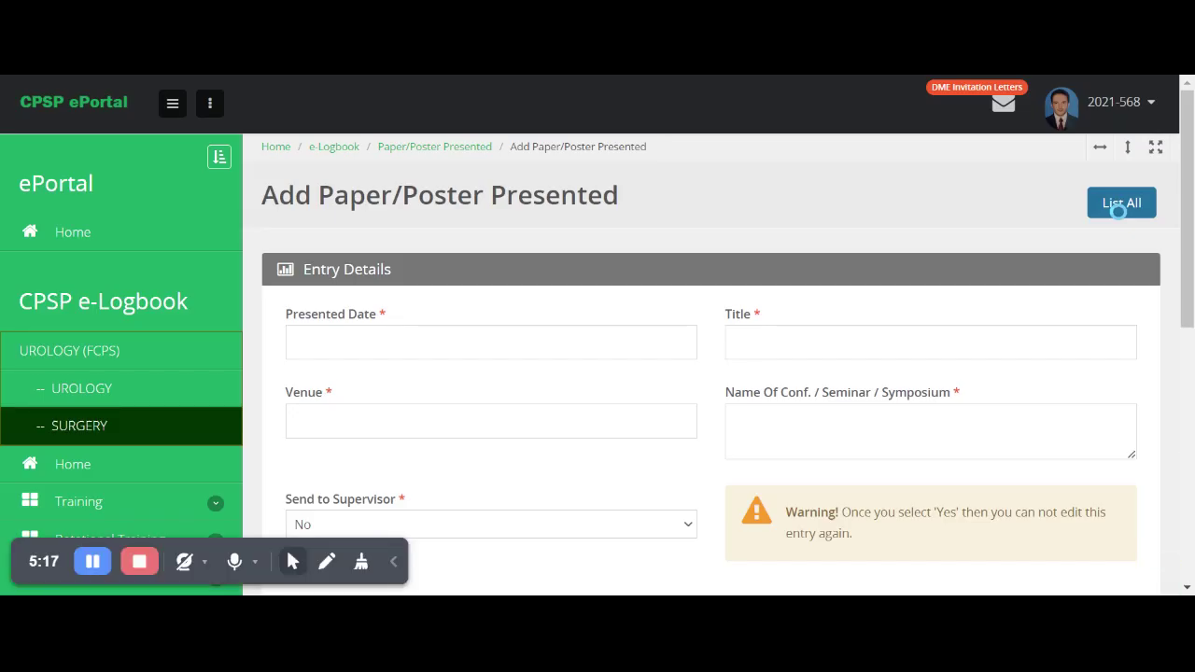
# Examine the Presented Date, Title, Venue, conference name and Send to Supervisor fields of the Paper/Poster Presented form
pyautogui.scroll(-1, 710, 373)
pyautogui.scroll(-1, 710, 374)
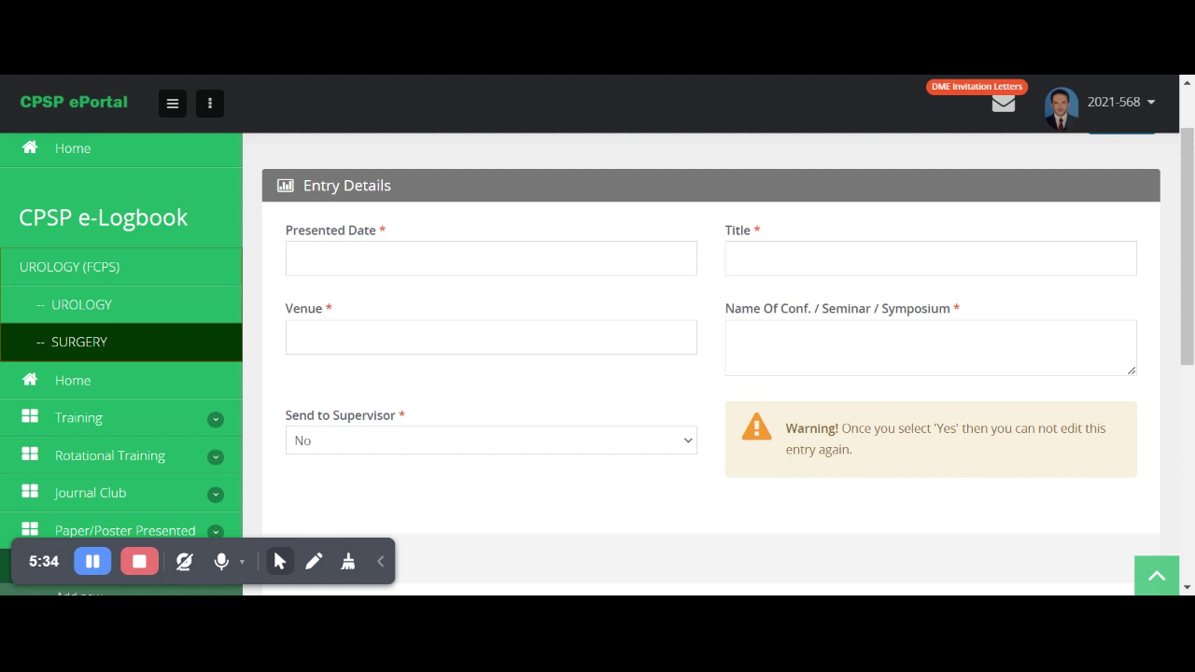
pyautogui.click(491, 259)
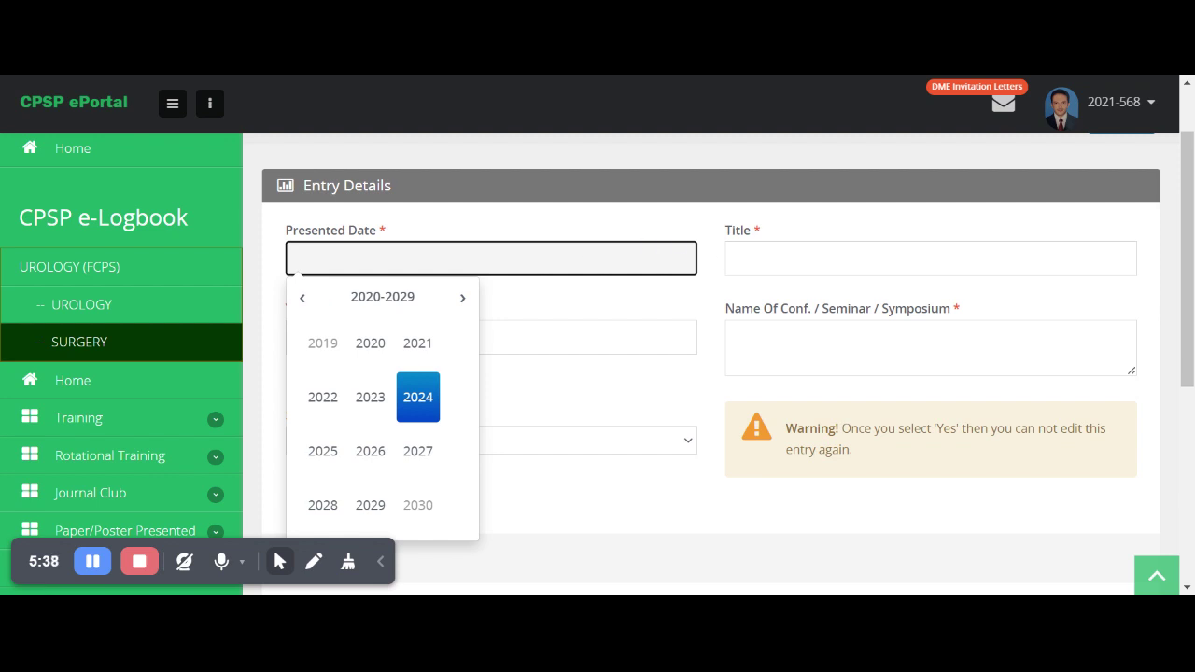
pyautogui.click(930, 259)
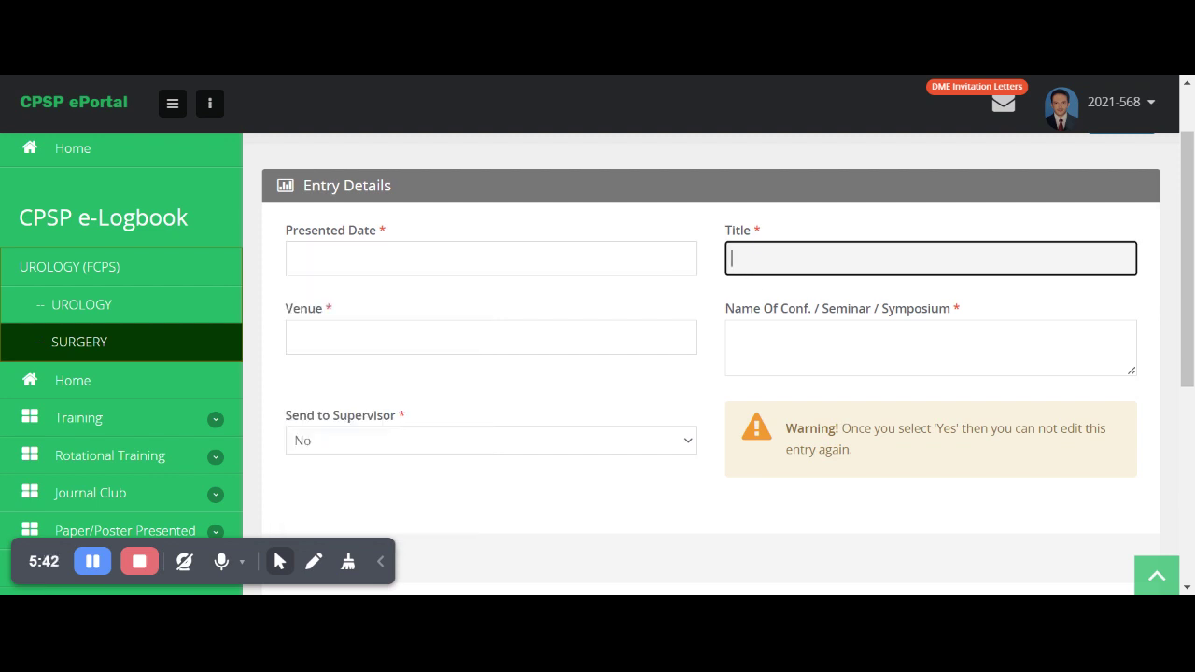
pyautogui.click(600, 336)
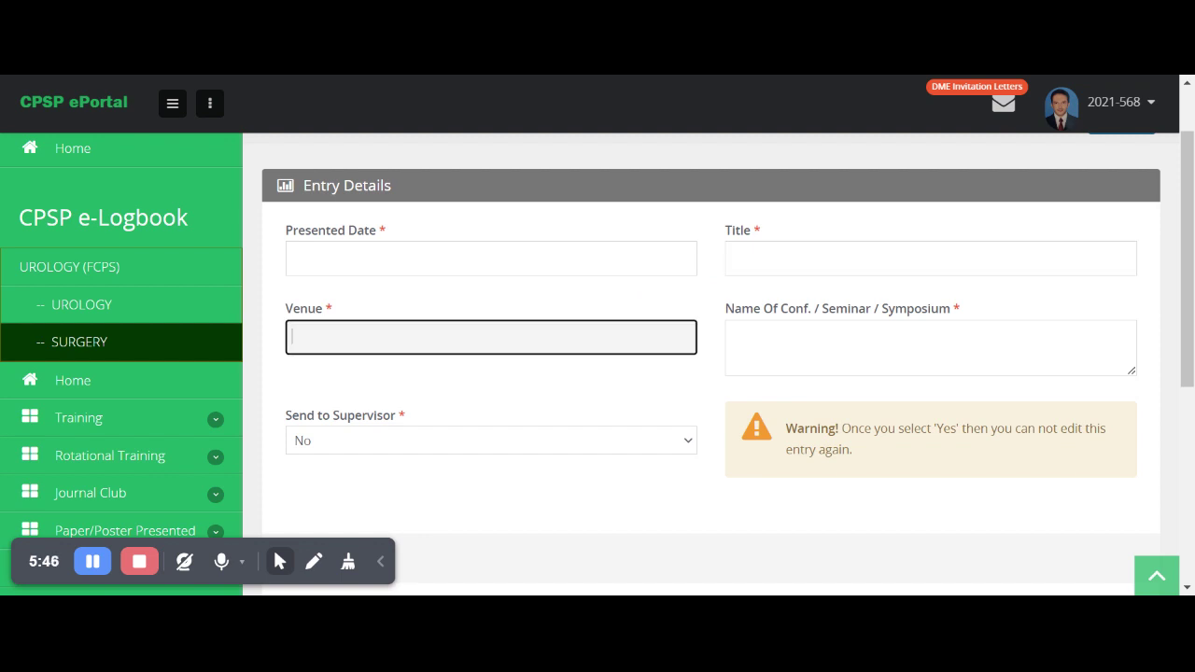
pyautogui.click(896, 348)
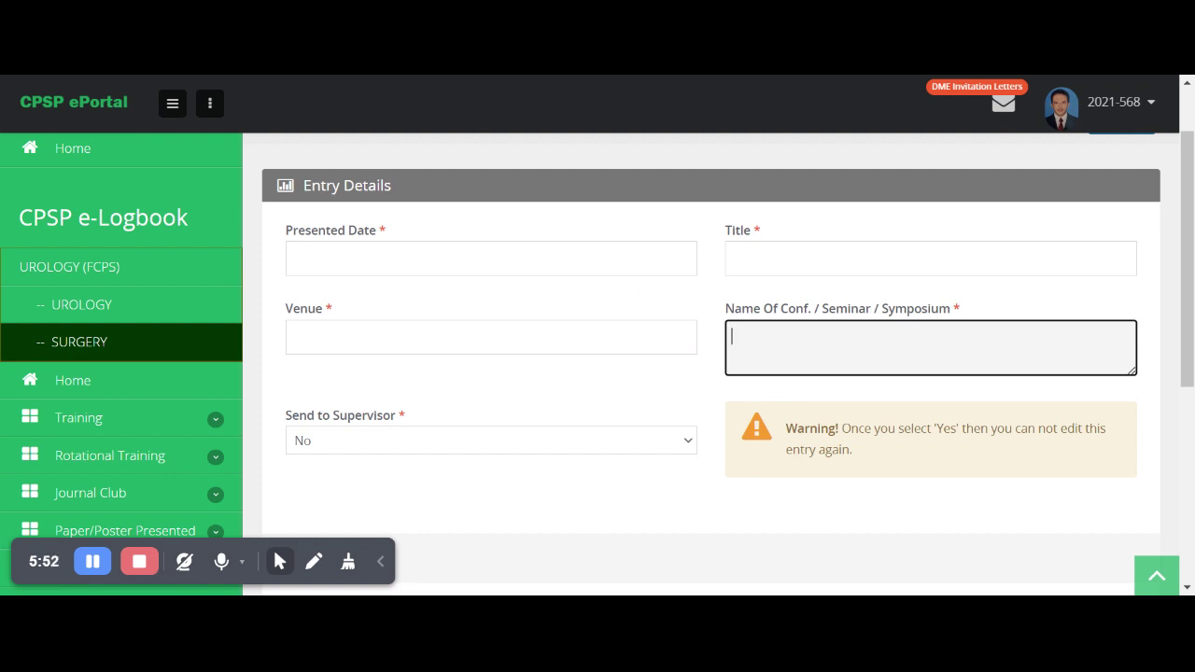
pyautogui.click(691, 455)
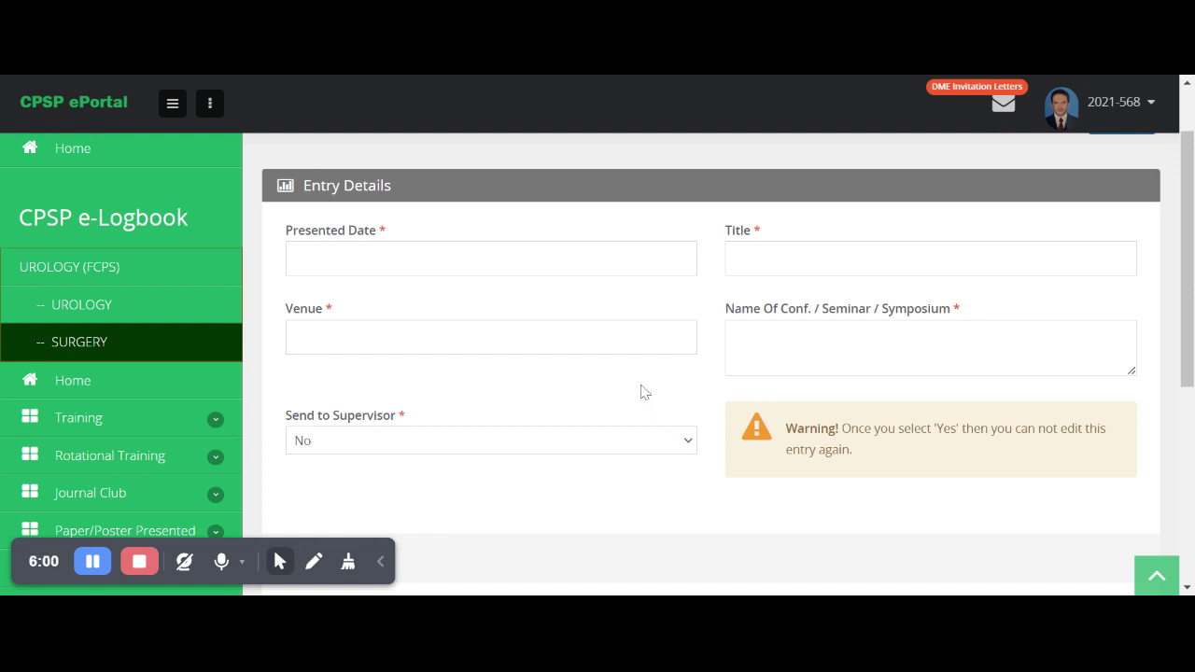
pyautogui.moveTo(1186, 279); pyautogui.dragTo(1186, 362)
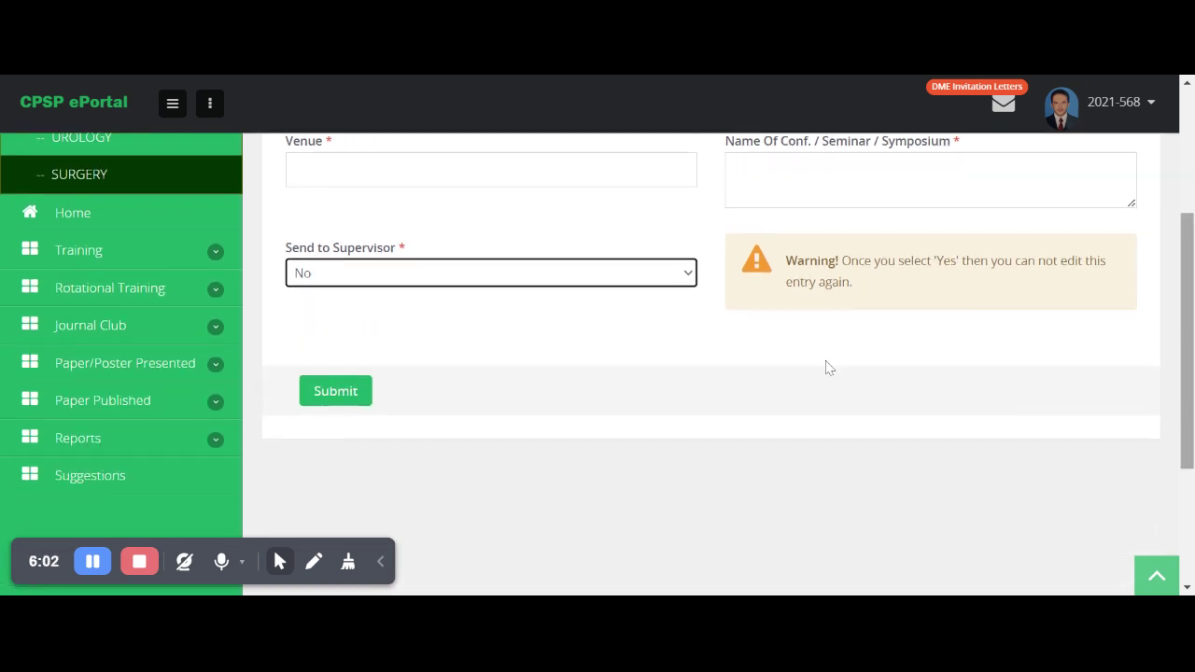
# Return to the Surgery summary and start a new entry from the approved Paper Published list
pyautogui.scroll(2, 468, 418)
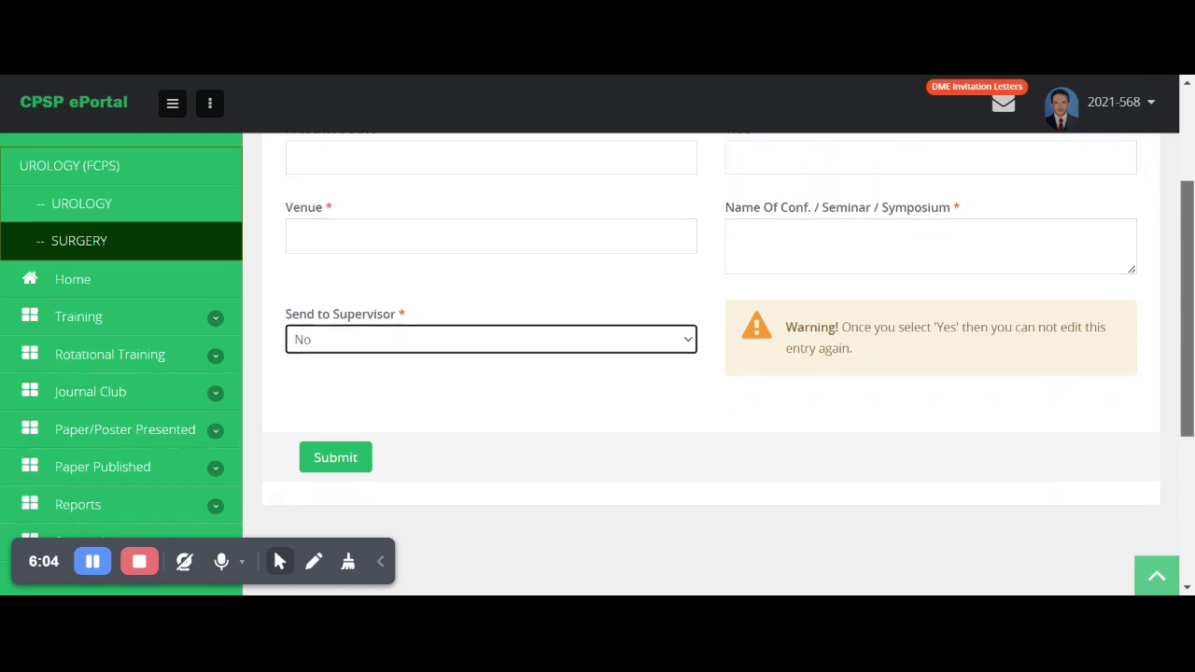
pyautogui.click(121, 305)
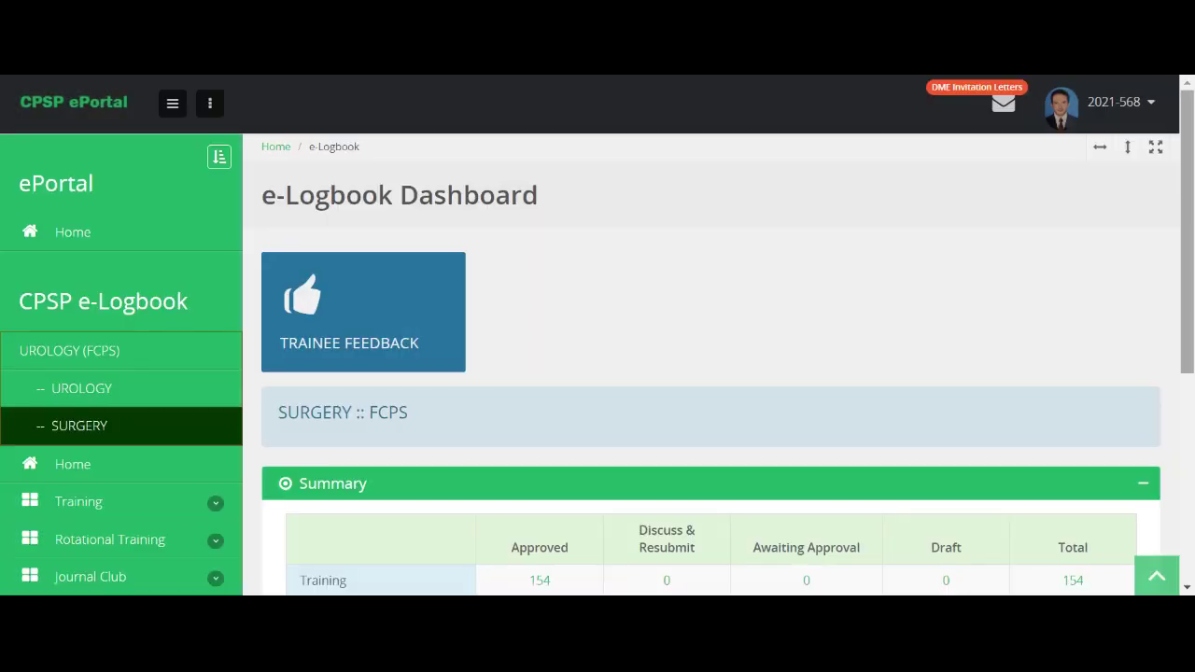
pyautogui.scroll(-4, 760, 360)
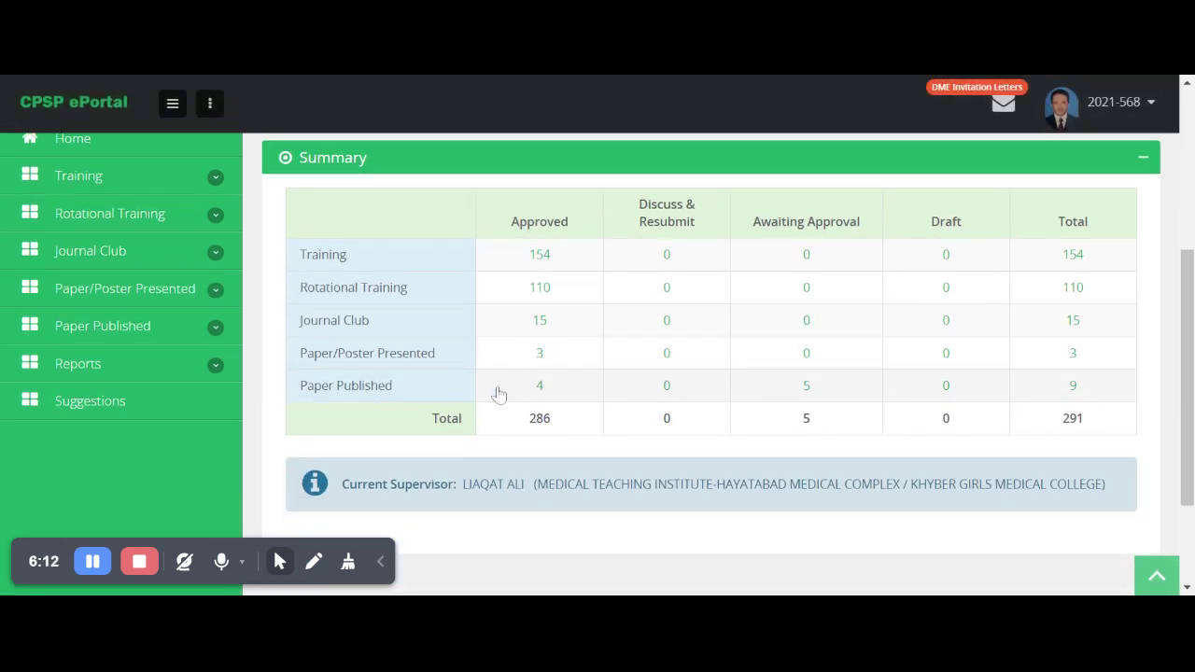
pyautogui.click(537, 388)
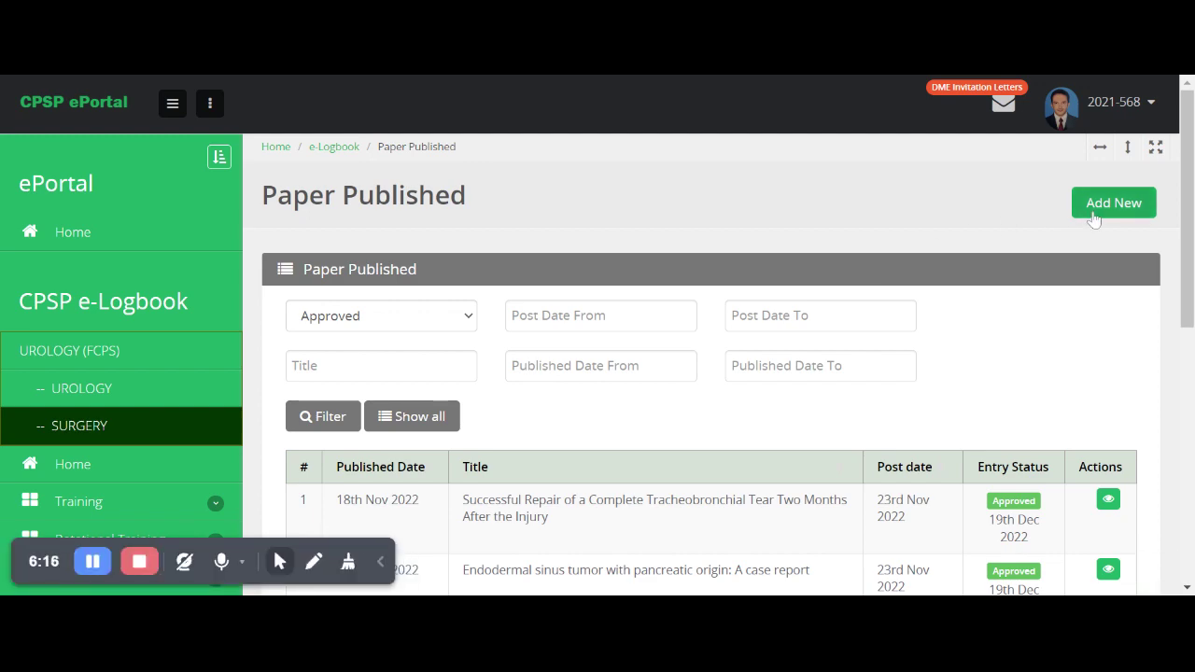
pyautogui.click(1094, 216)
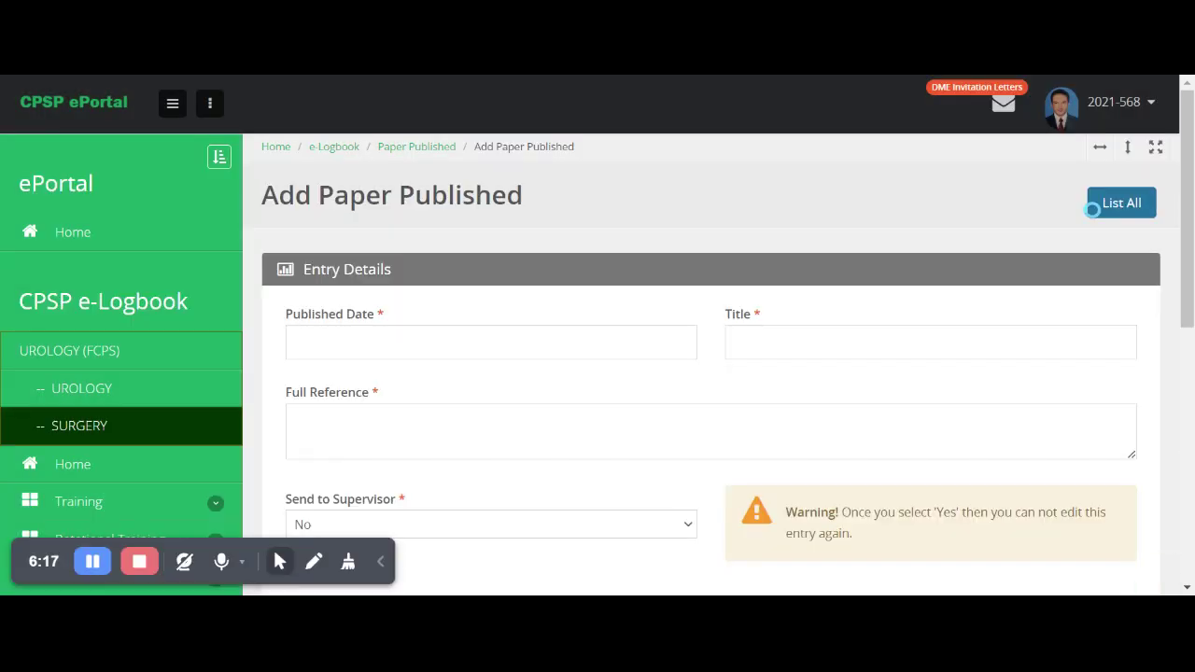
# Examine the Published Date, Title, Full Reference and Send to Supervisor fields of the Paper Published form
pyautogui.moveTo(1183, 231); pyautogui.dragTo(1184, 266)
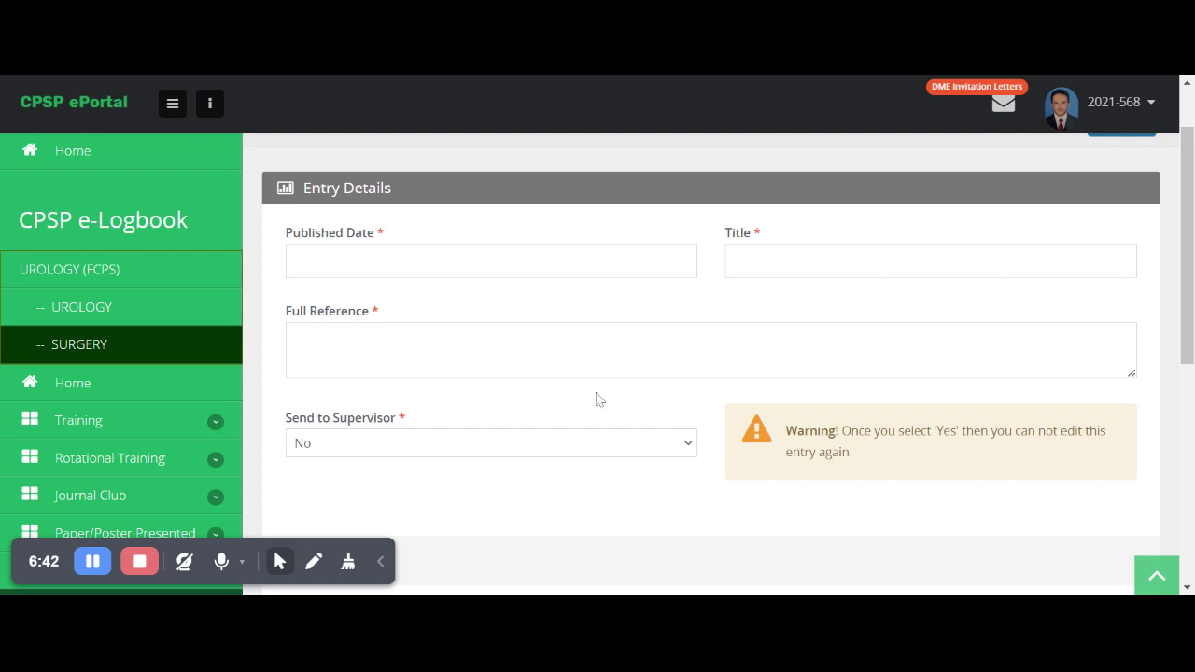
pyautogui.click(689, 443)
pyautogui.scroll(-3, 502, 346)
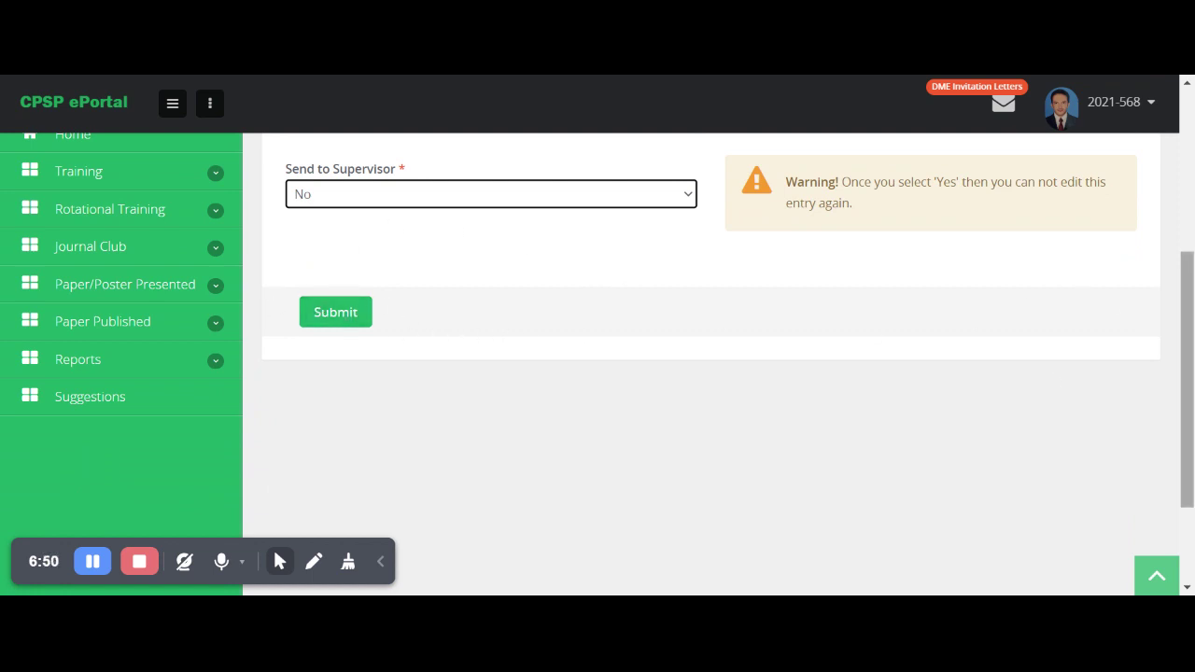
pyautogui.moveTo(1187, 373); pyautogui.dragTo(1186, 299)
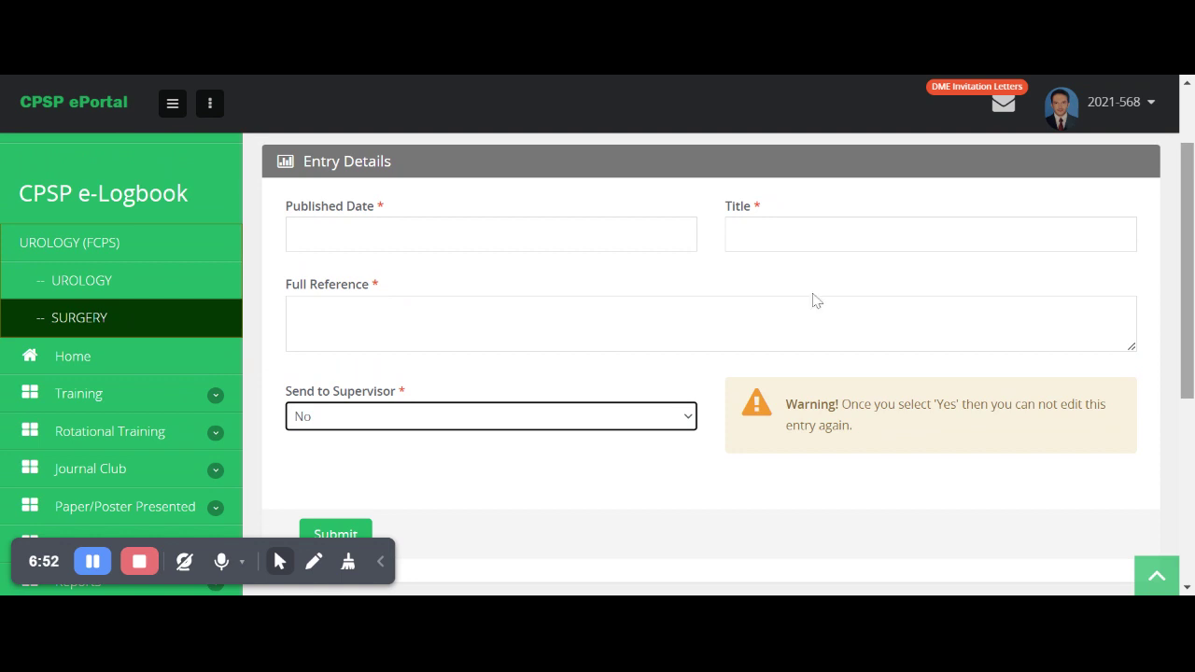